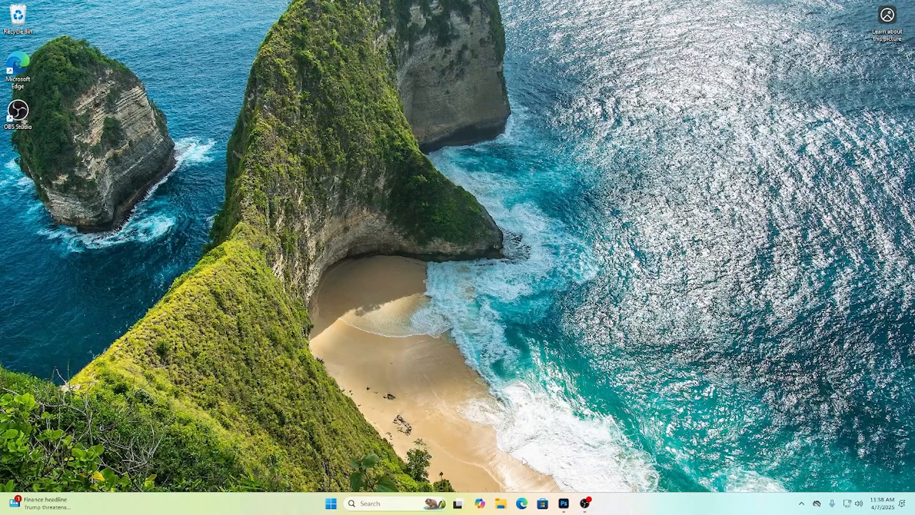
Switch to Microsoft Edge and search the web for "windows 11 iso"
click(521, 503)
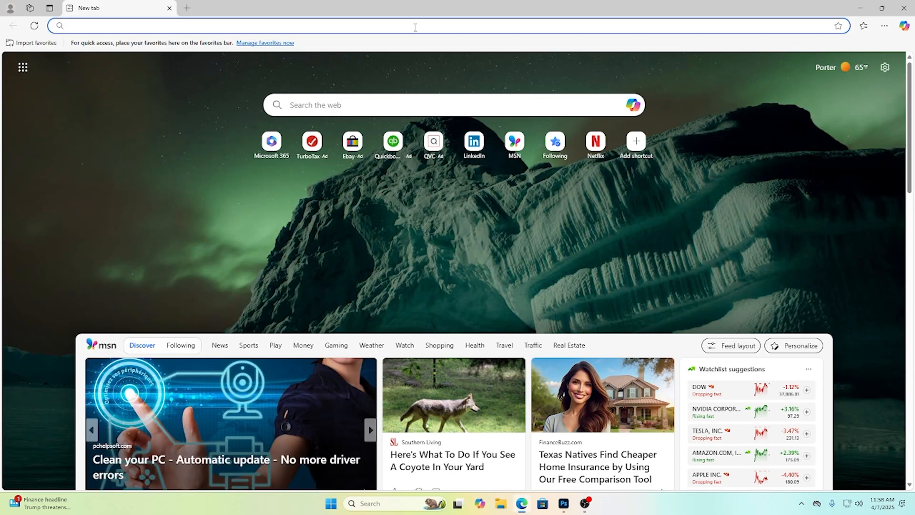
text(win)
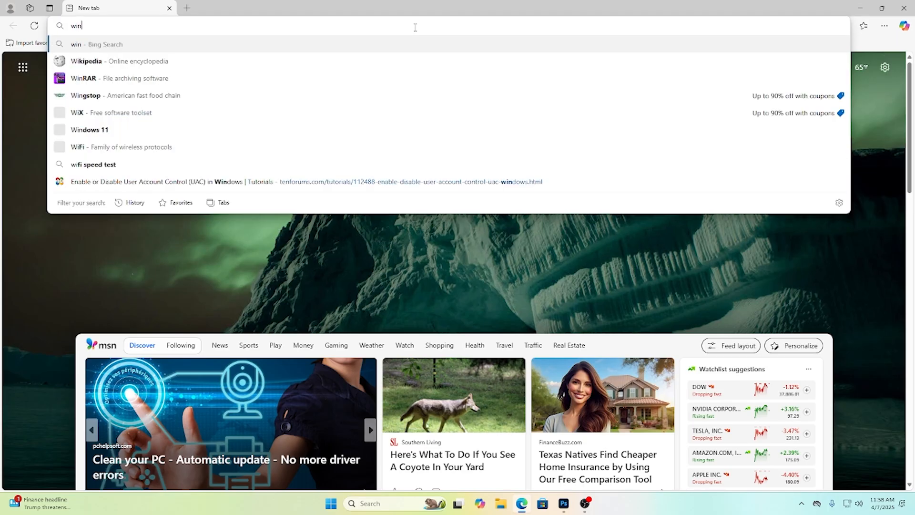
text(dows 11 iso)
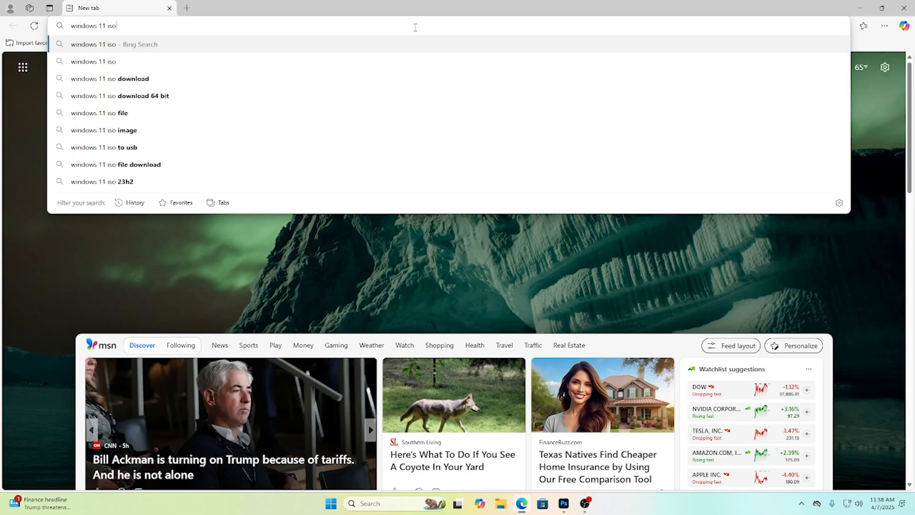
key(Return)
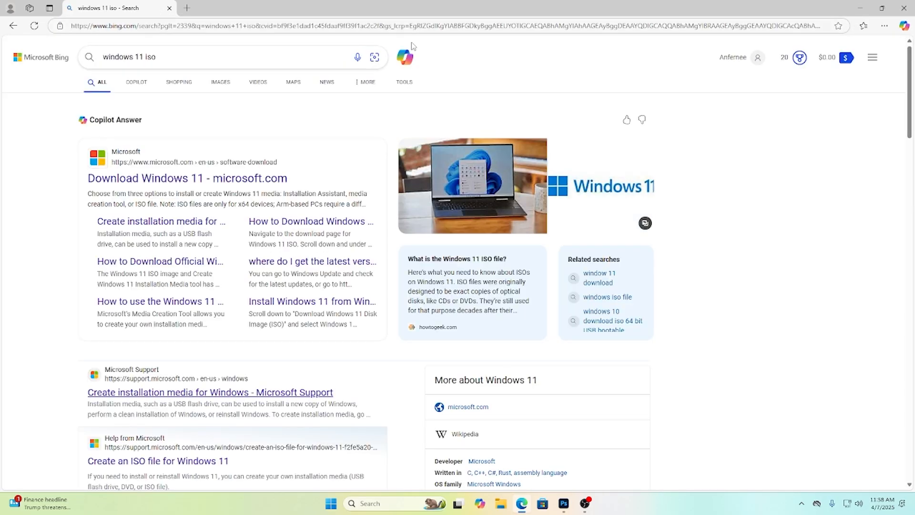
Open Microsoft's Download Windows 11 page through the support article on creating installation media for Windows
scroll(222, 219, down, 2)
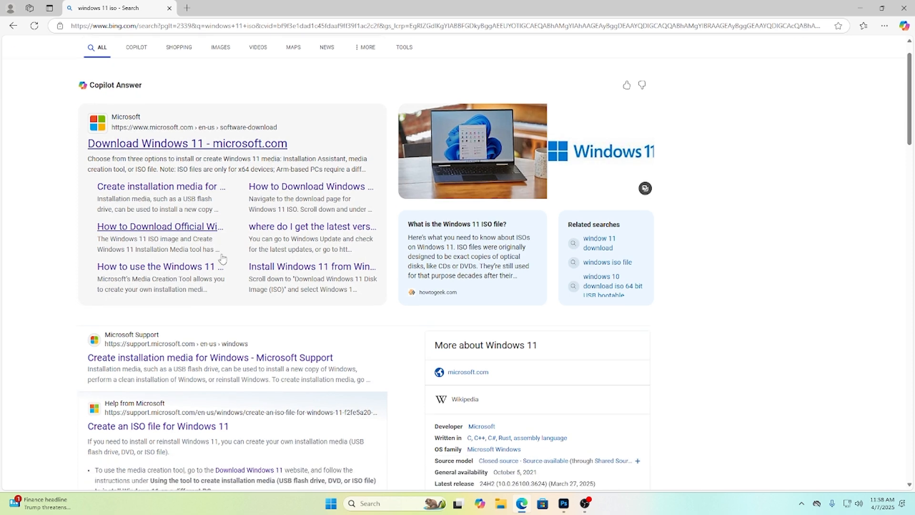
click(194, 301)
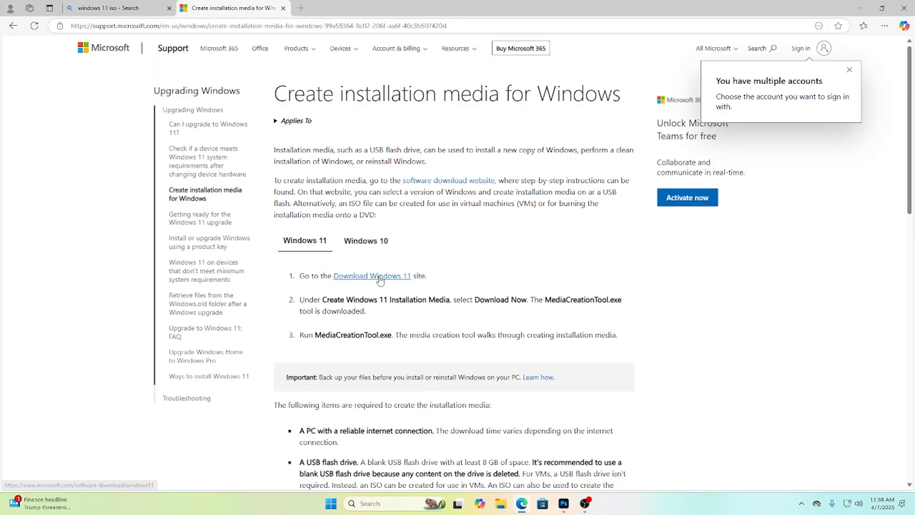
click(378, 276)
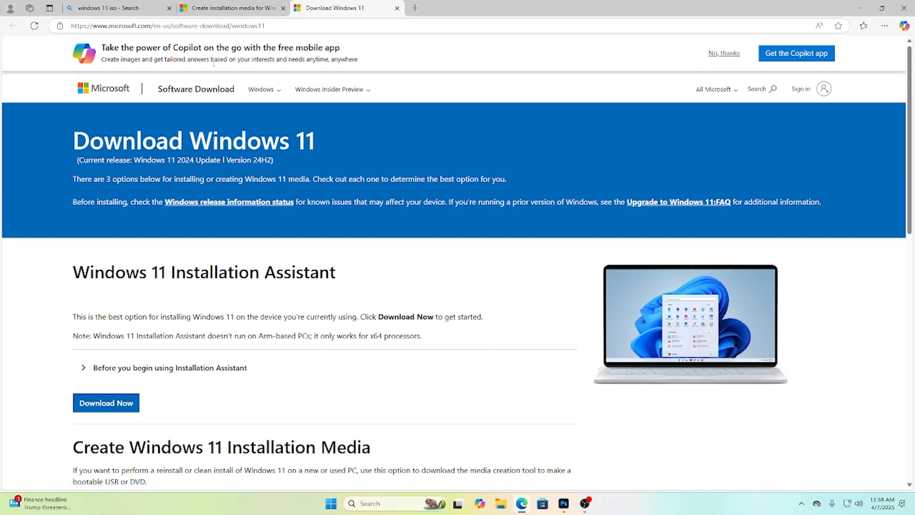
Choose Windows 11 (multi-edition ISO for x64 devices) as the disk image and request its download
scroll(225, 135, down, 4)
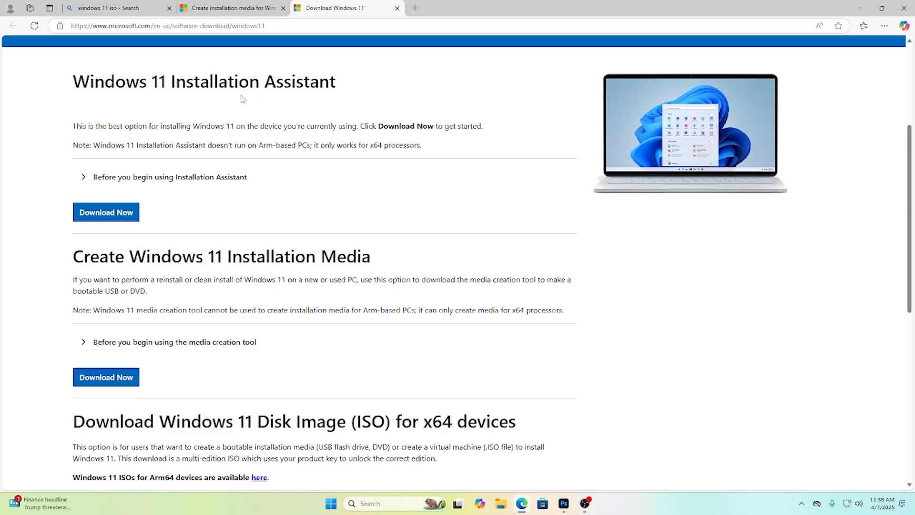
scroll(227, 101, down, 2)
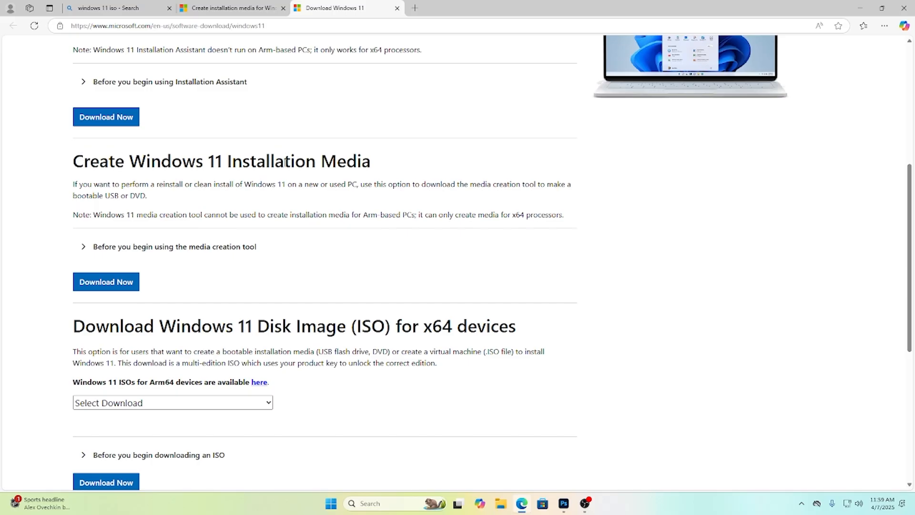
click(147, 403)
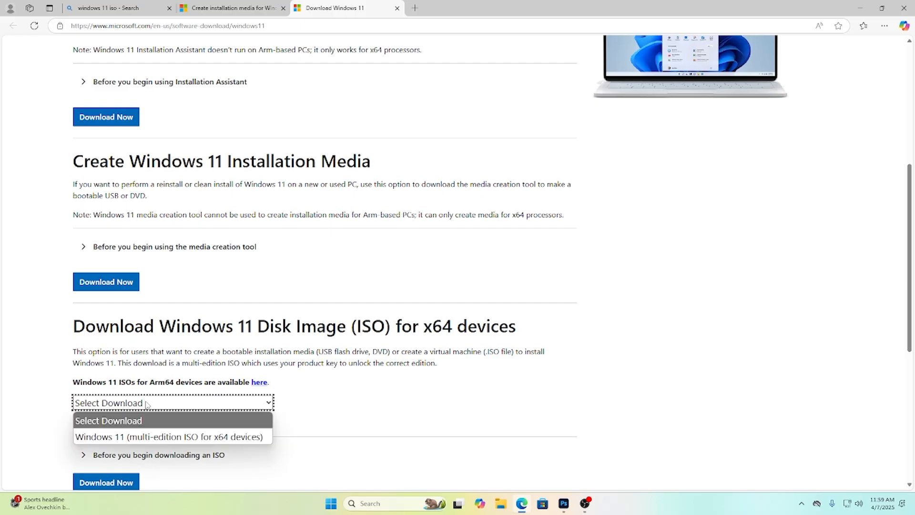
click(148, 436)
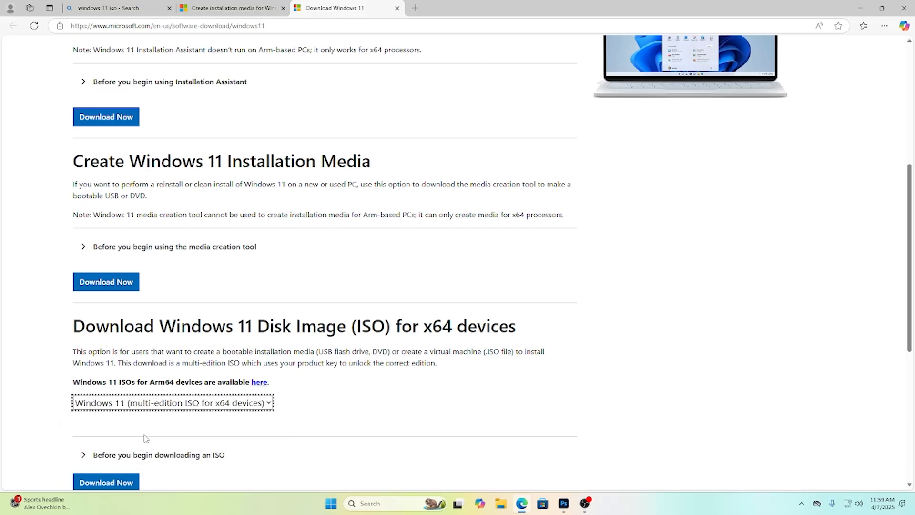
scroll(330, 351, down, 1)
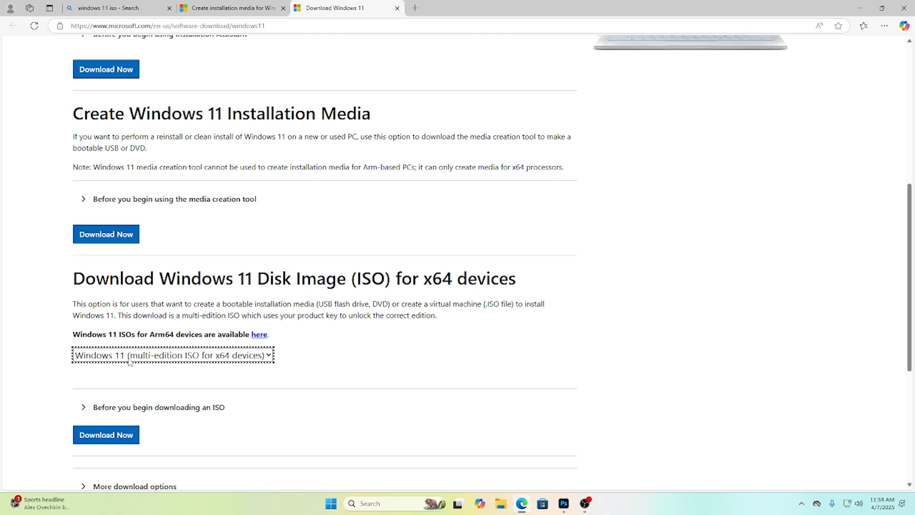
click(110, 435)
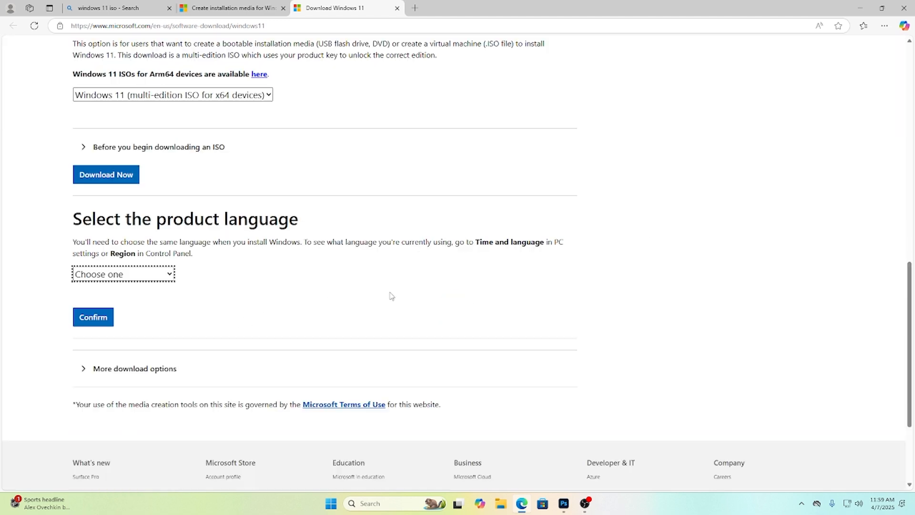
Confirm English (United States) as the product language and start the 64-bit ISO download
click(166, 276)
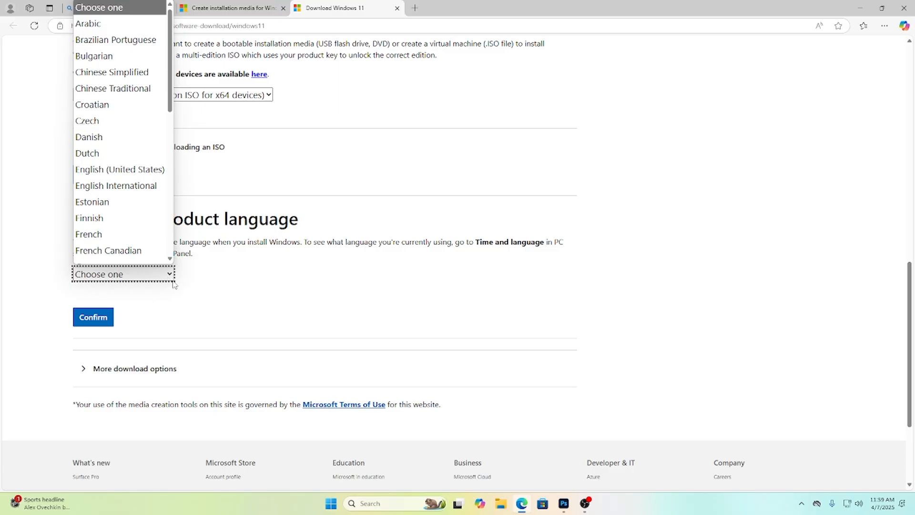
click(151, 162)
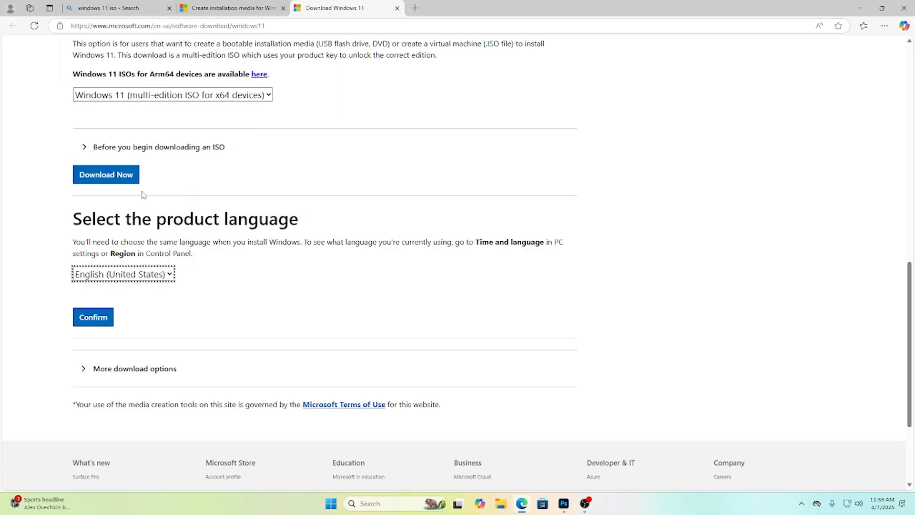
click(102, 318)
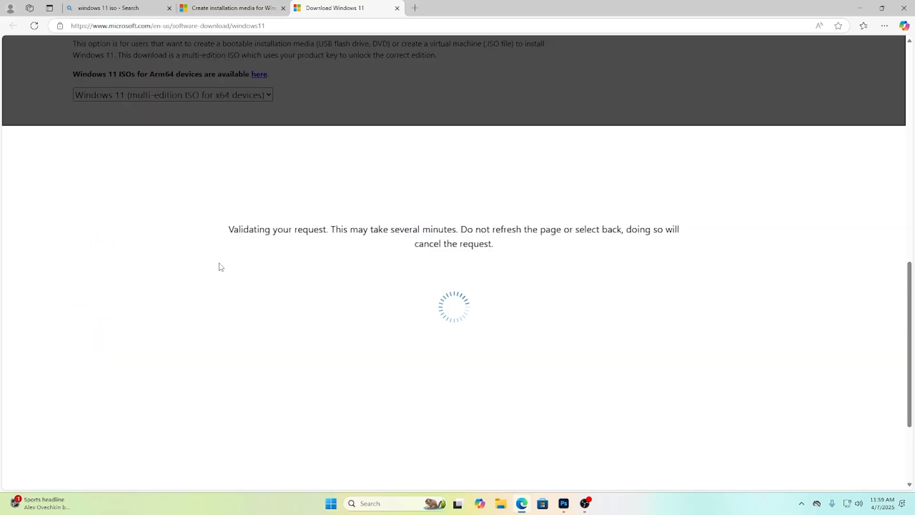
scroll(221, 266, down, 3)
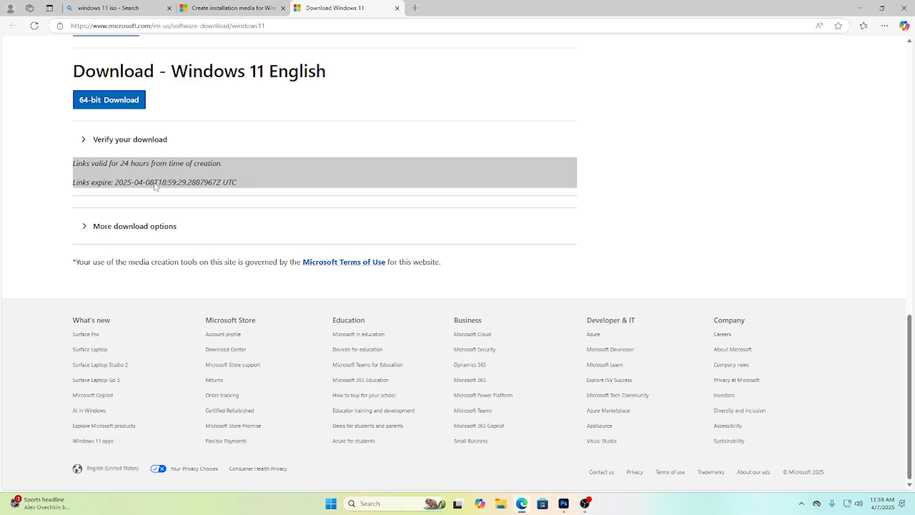
click(110, 103)
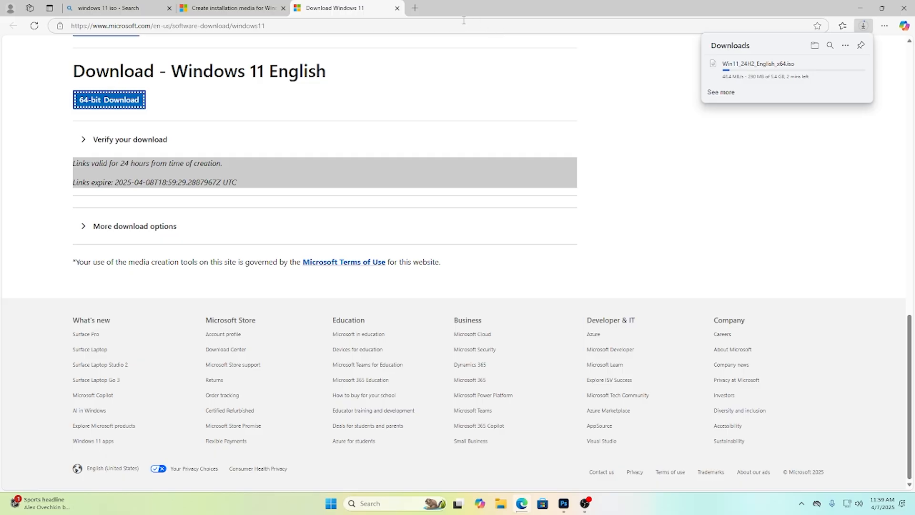
Search for "rufus" in a new browser tab and open the official rufus.ie site
click(414, 8)
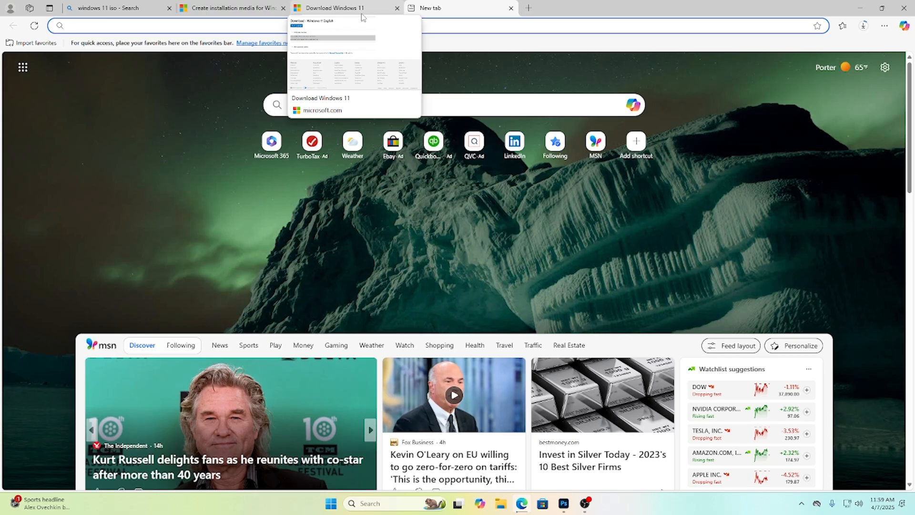
text(ruf)
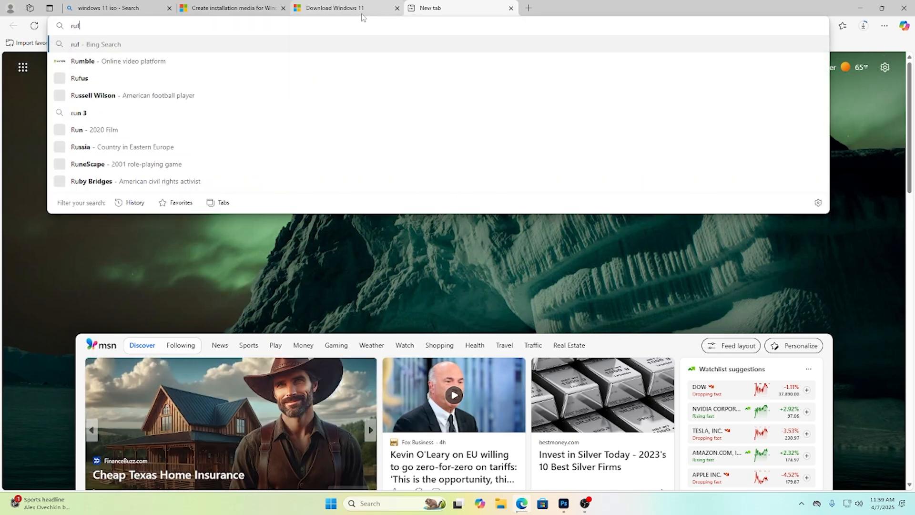
text(us)
key(Return)
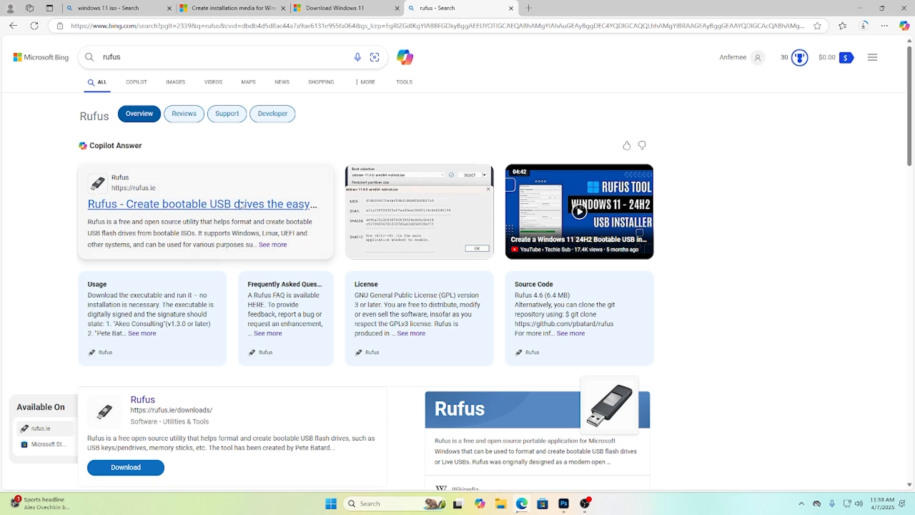
click(272, 202)
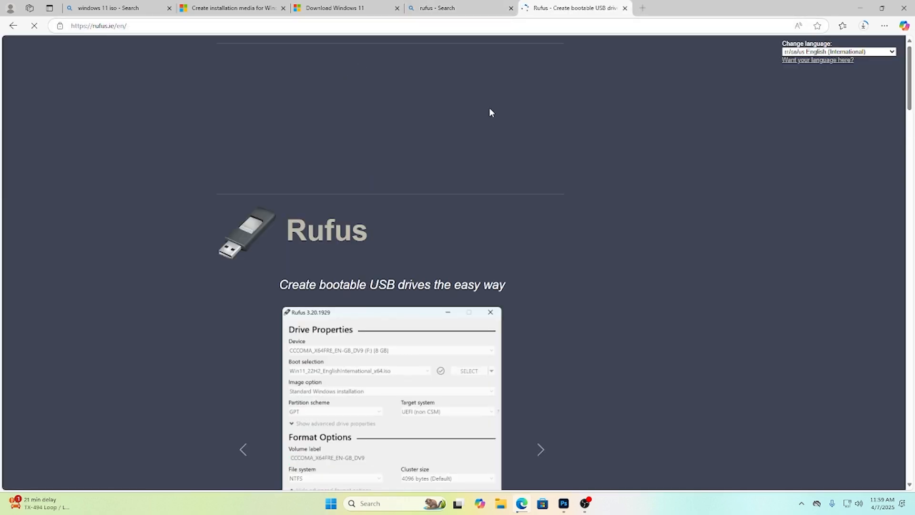
Download the standard Windows x64 release rufus-4.6.exe and dismiss the ad overlay
scroll(495, 114, down, 2)
scroll(493, 119, down, 10)
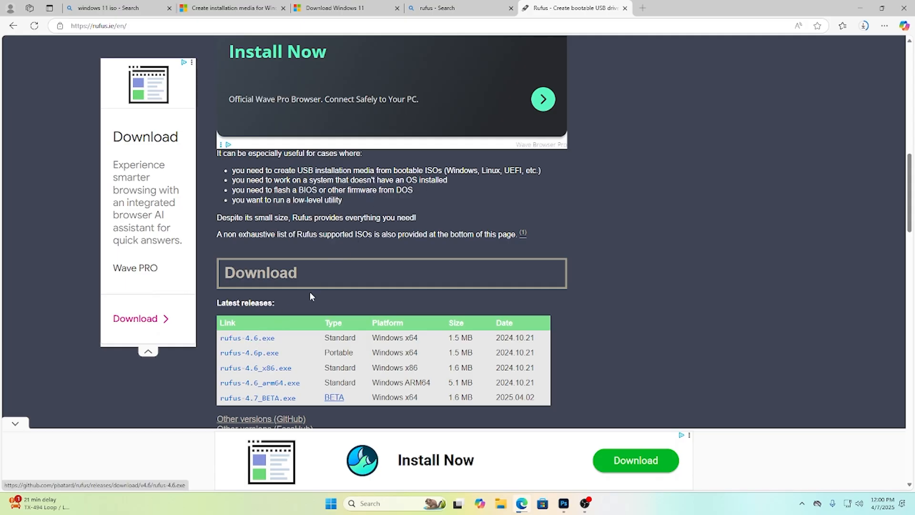
scroll(331, 236, up, 10)
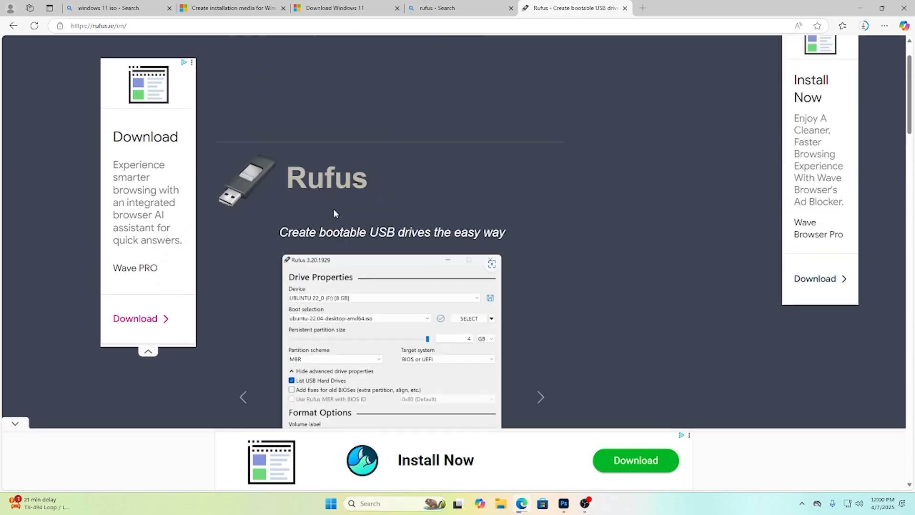
scroll(346, 194, down, 10)
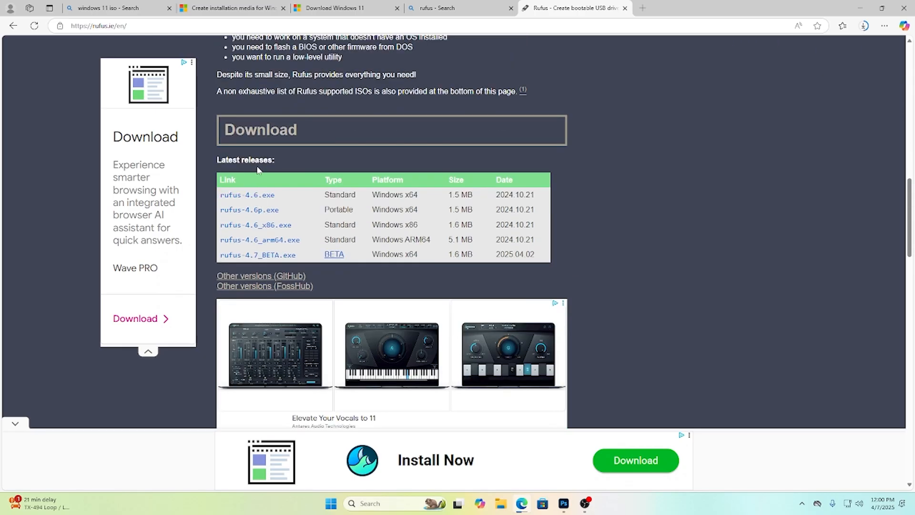
click(235, 196)
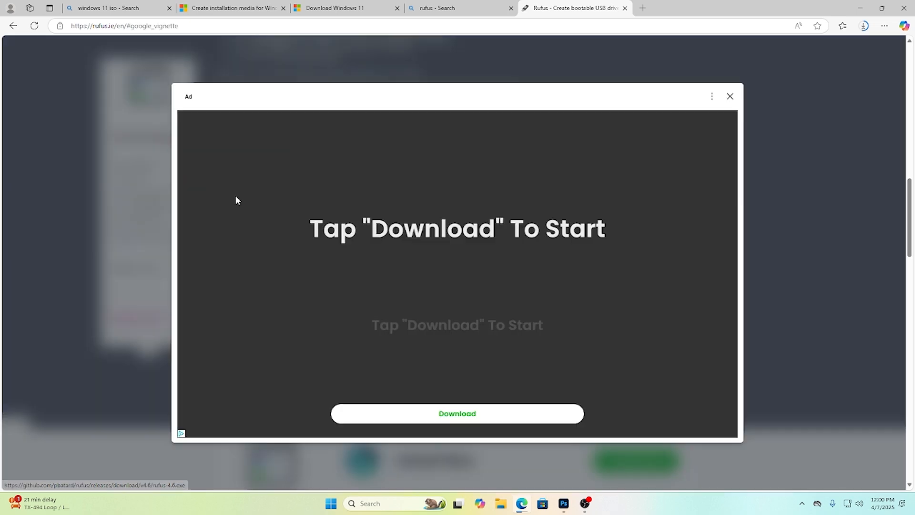
click(730, 96)
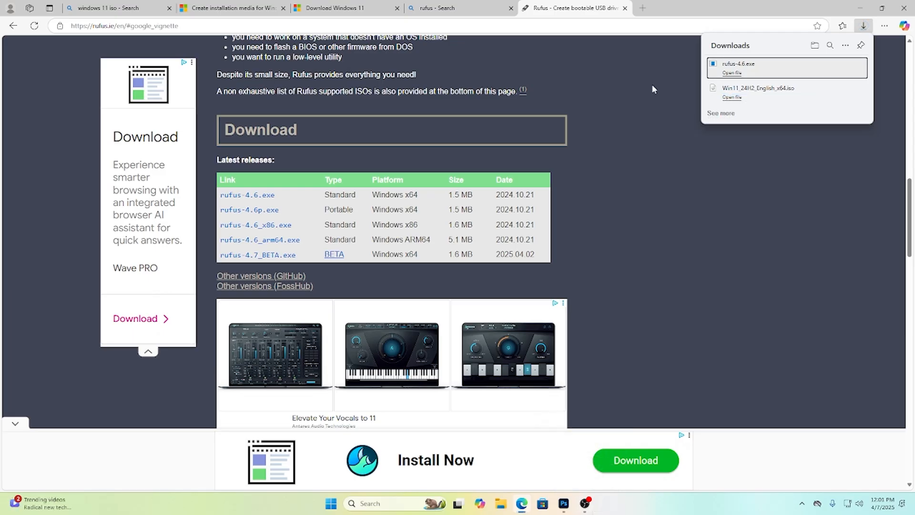
Run the downloaded rufus-4.6.exe, allowing online update checks, and keep the 32 GB drive D: as the device
click(732, 73)
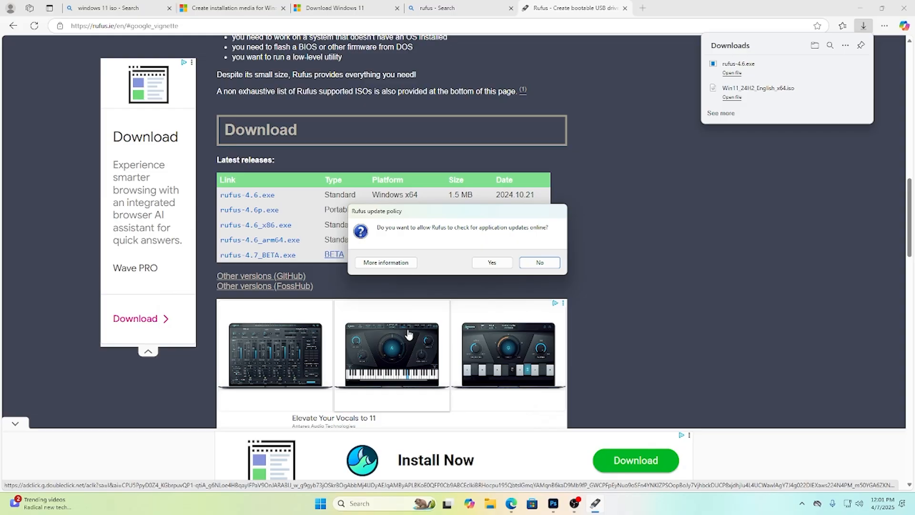
click(493, 265)
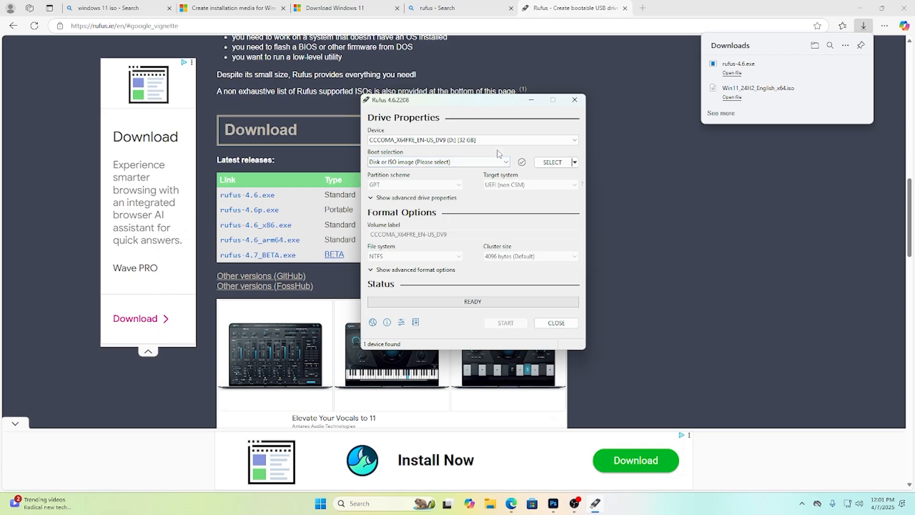
click(512, 143)
click(513, 145)
Examine the removable USB drive's partitions and volume options in Disk Management, and close that window
right_click(320, 507)
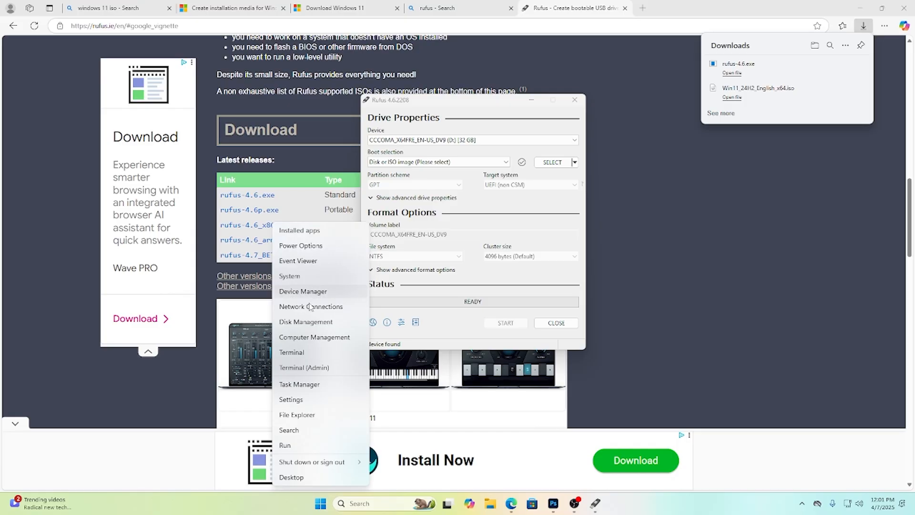
click(310, 322)
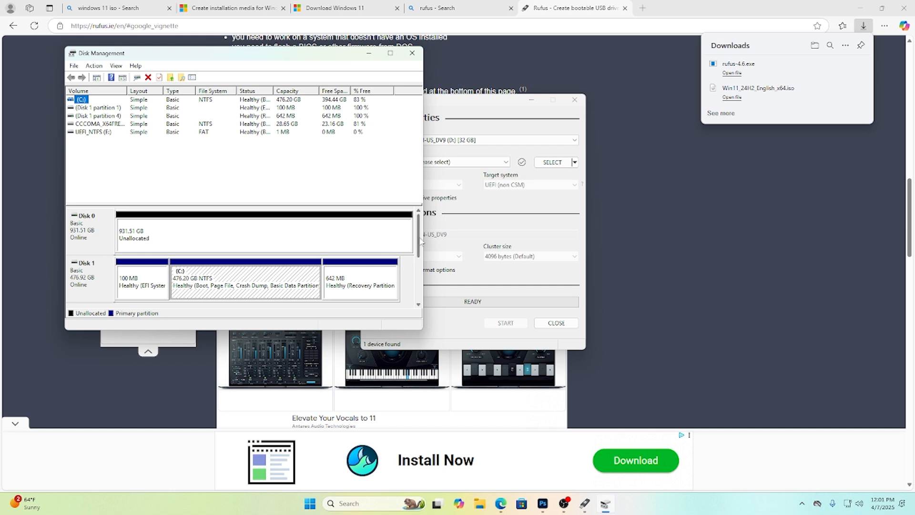
drag(421, 240, 420, 287)
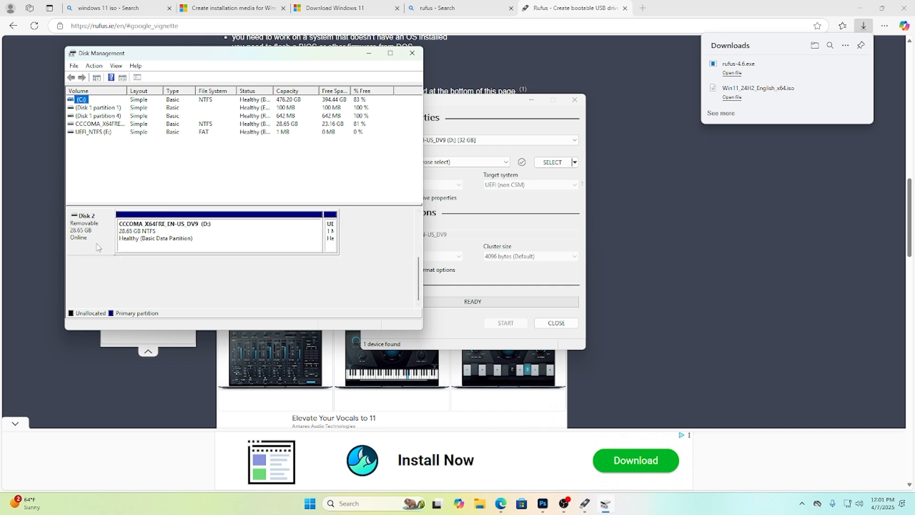
right_click(153, 233)
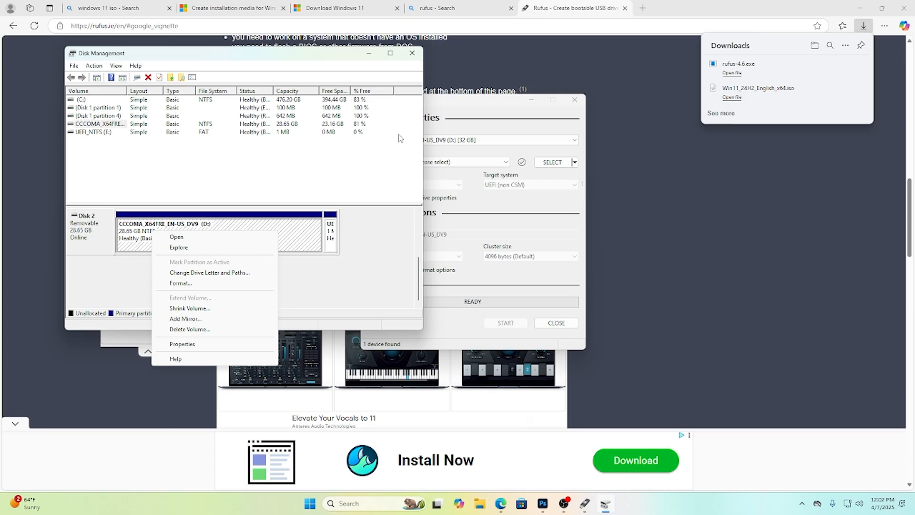
click(413, 53)
click(412, 53)
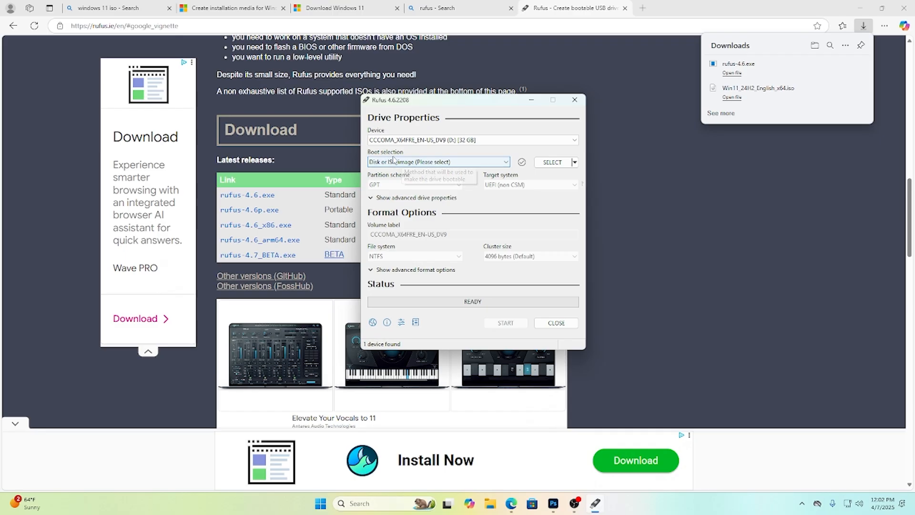
Load Win11_24H2_English_x64 from the Downloads folder as the boot image
click(542, 163)
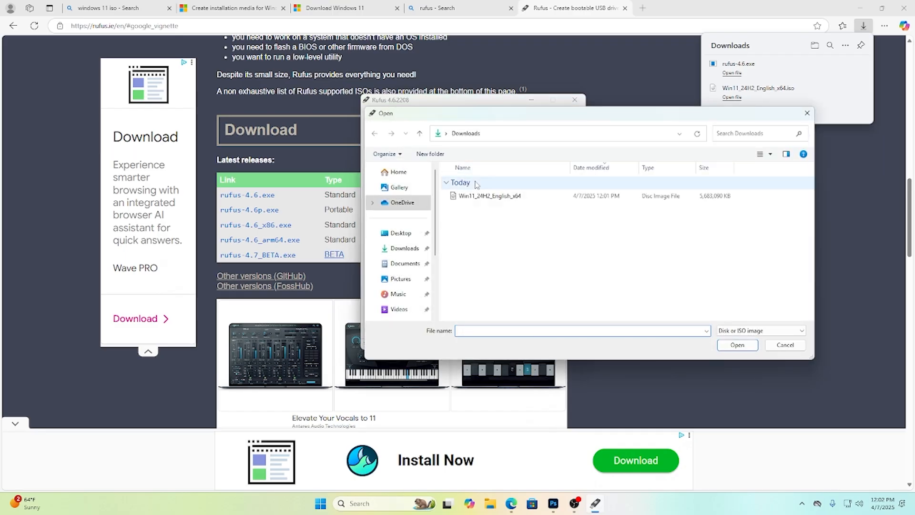
click(496, 199)
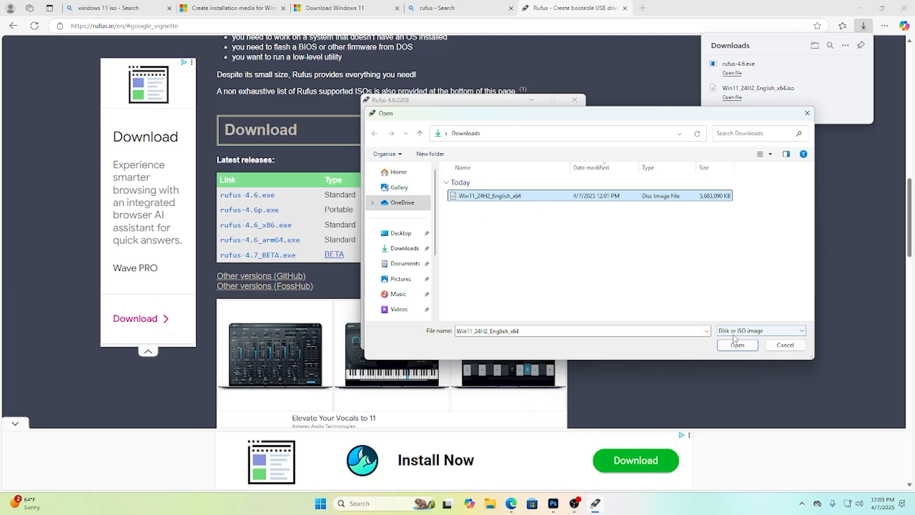
click(736, 344)
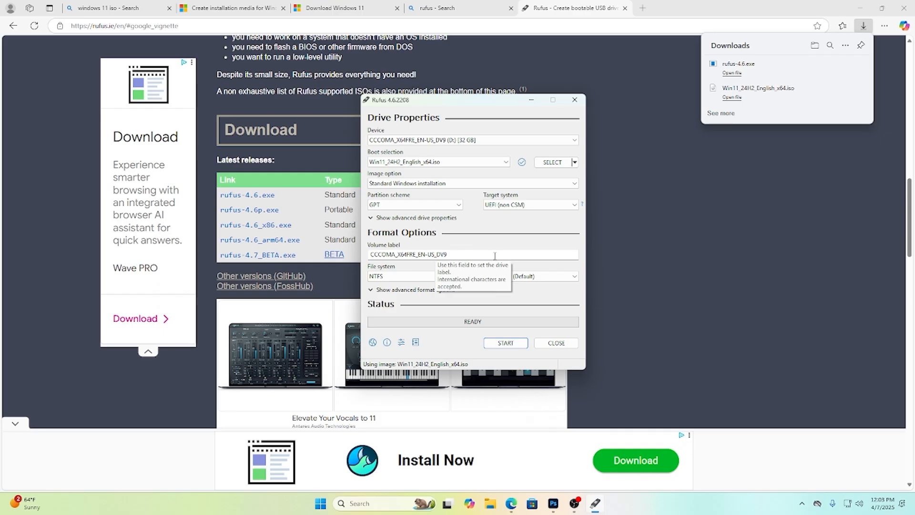
Start writing the USB drive with the 4GB+ RAM, Secure Boot, TPM 2.0 and online Microsoft account requirements removed, and confirm formatting and erasing it
click(503, 342)
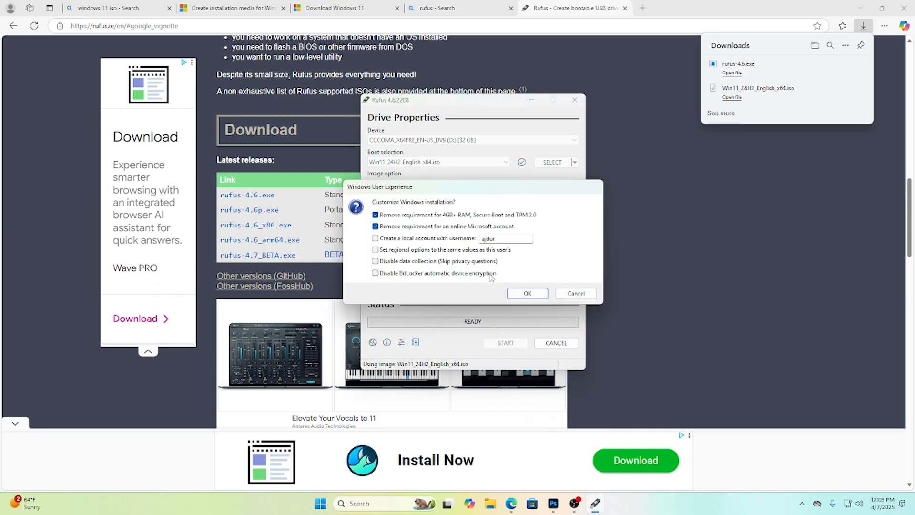
double_click(483, 239)
click(376, 239)
click(375, 239)
click(522, 294)
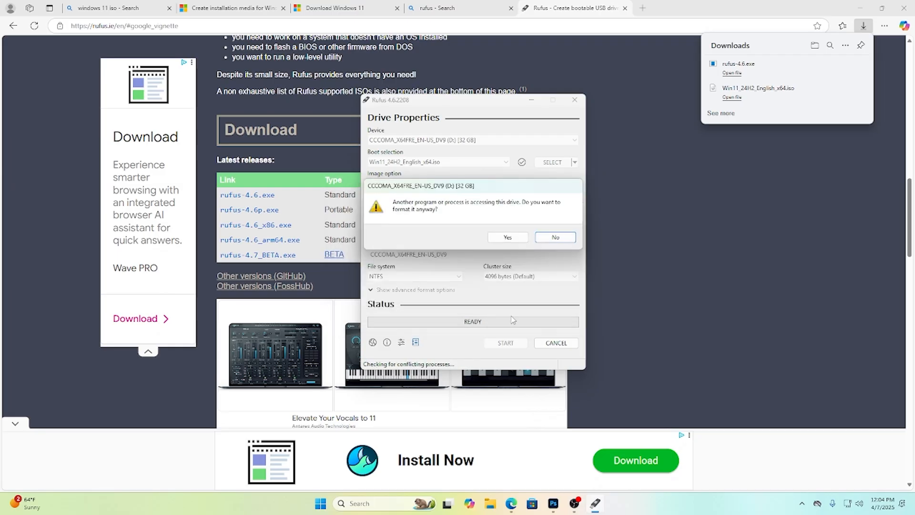
click(508, 238)
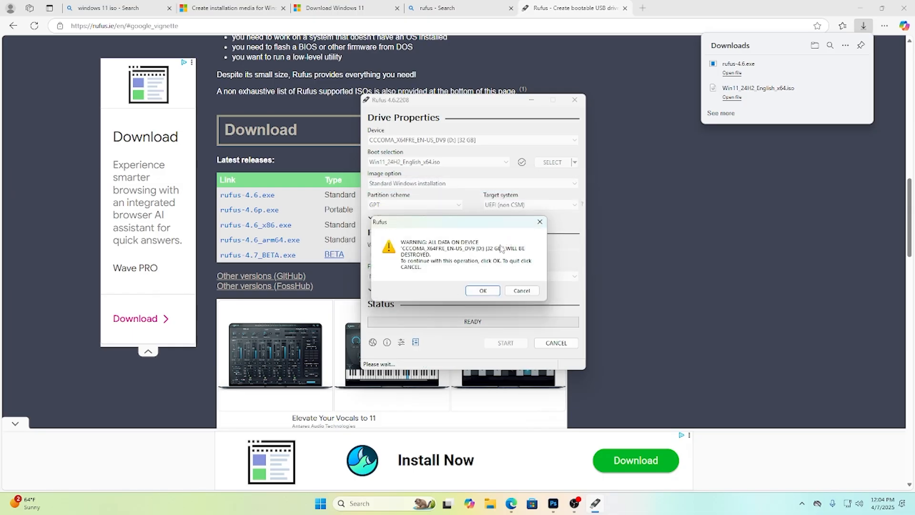
click(481, 292)
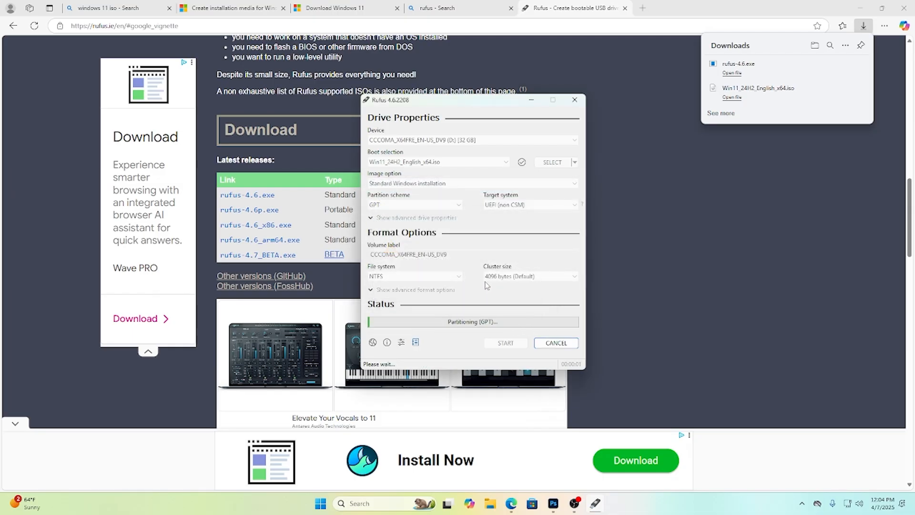